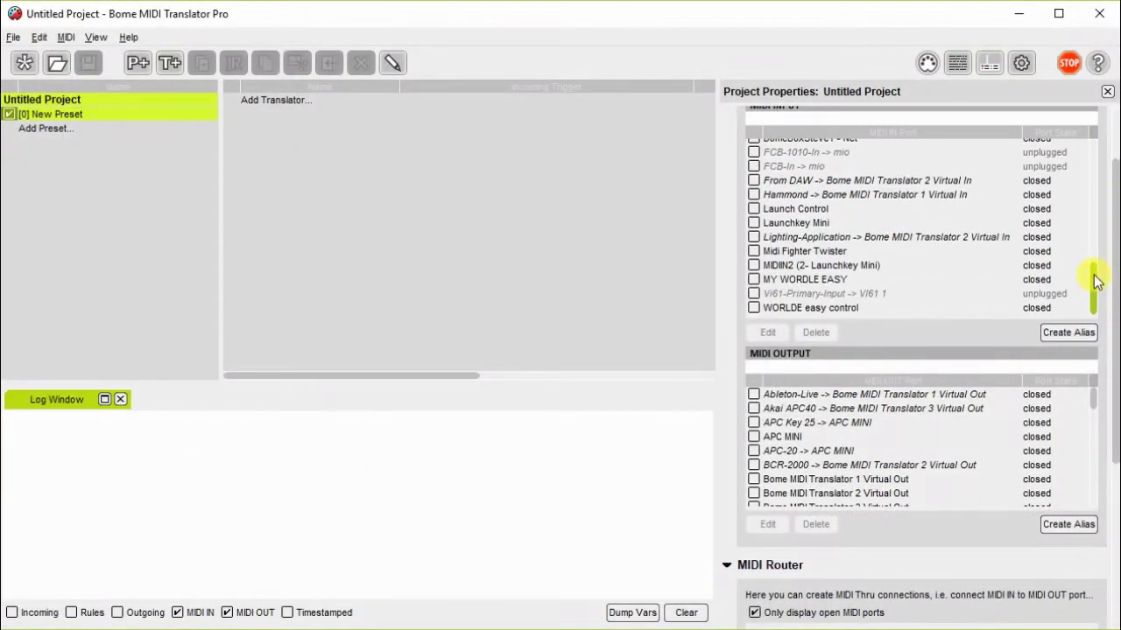
Step: Enable the MY WORDLE EASY MIDI input and name the new translator 'Document 3nd'
left_click(790, 296)
left_click(765, 280)
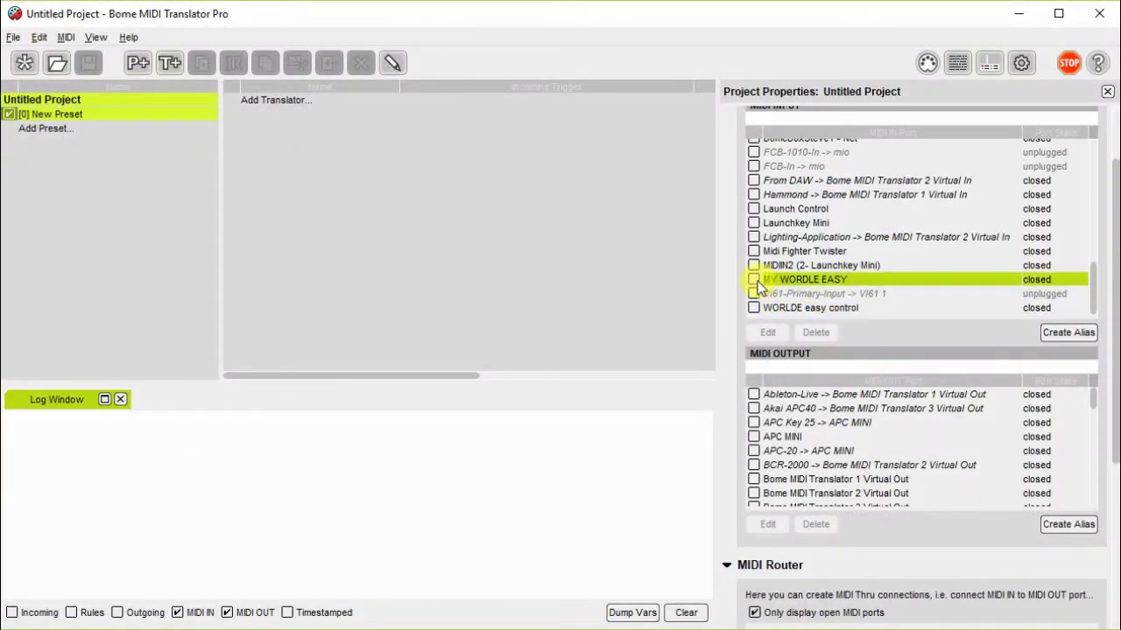
left_click(754, 281)
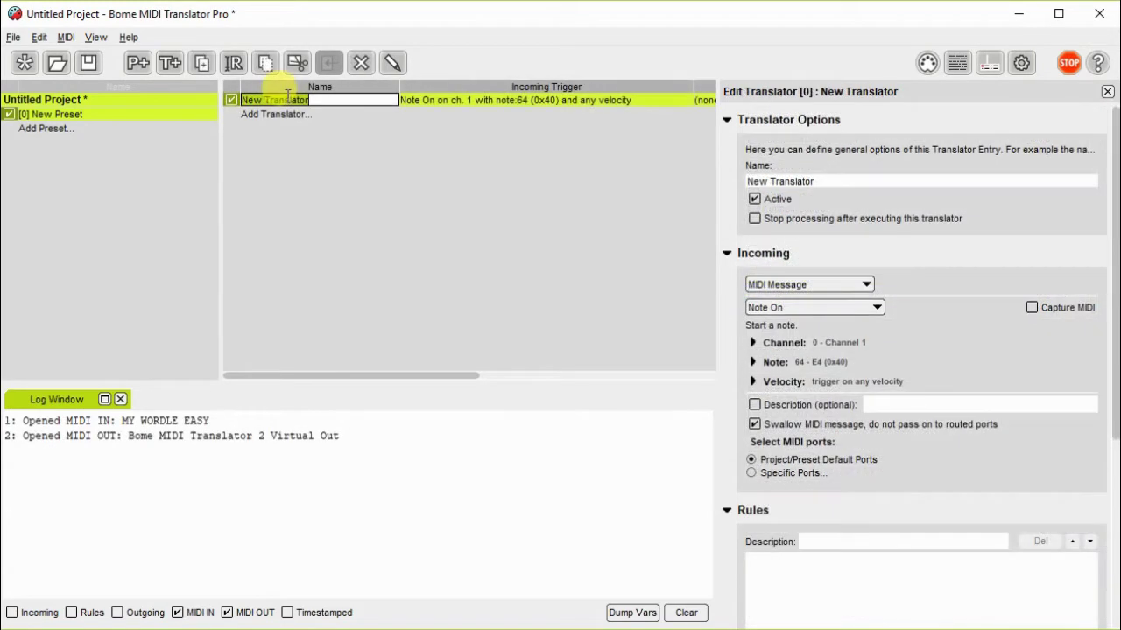
type("Doc")
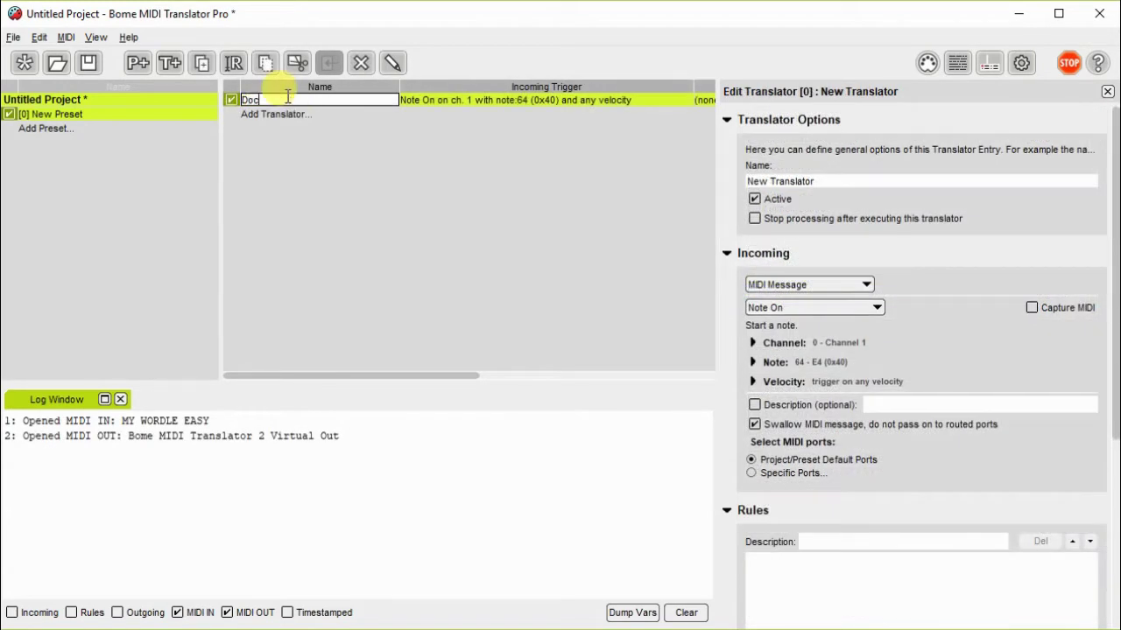
type("ument 3")
type("nd Initialize Global")
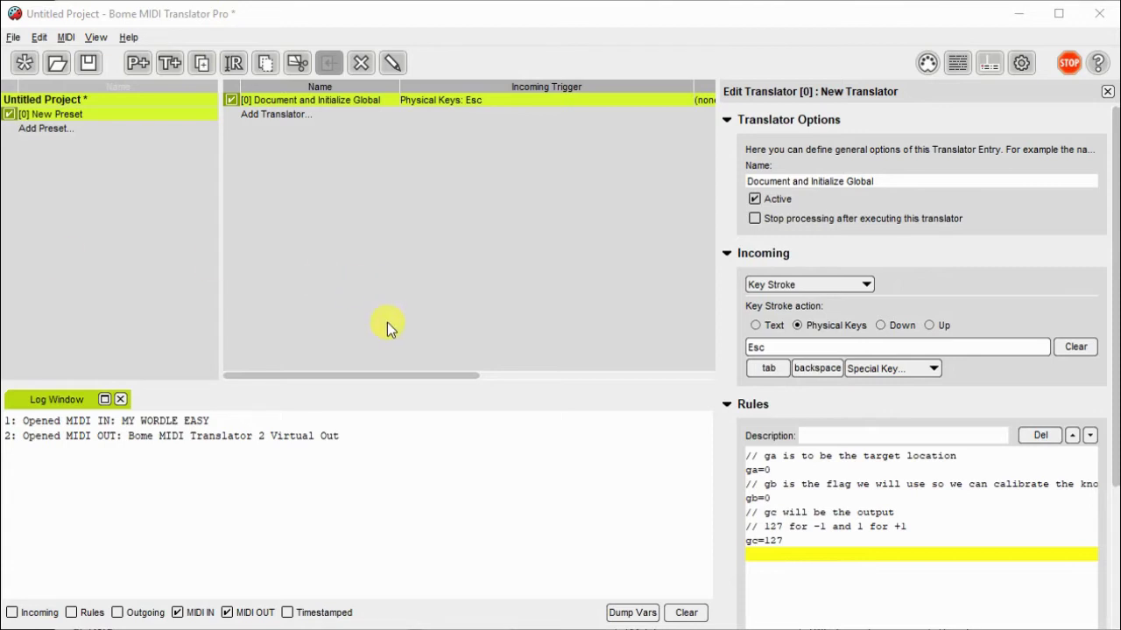
Step: Add a translator named 'Left or Right Movement' triggered by the captured CC#11 slider message
double_click(285, 113)
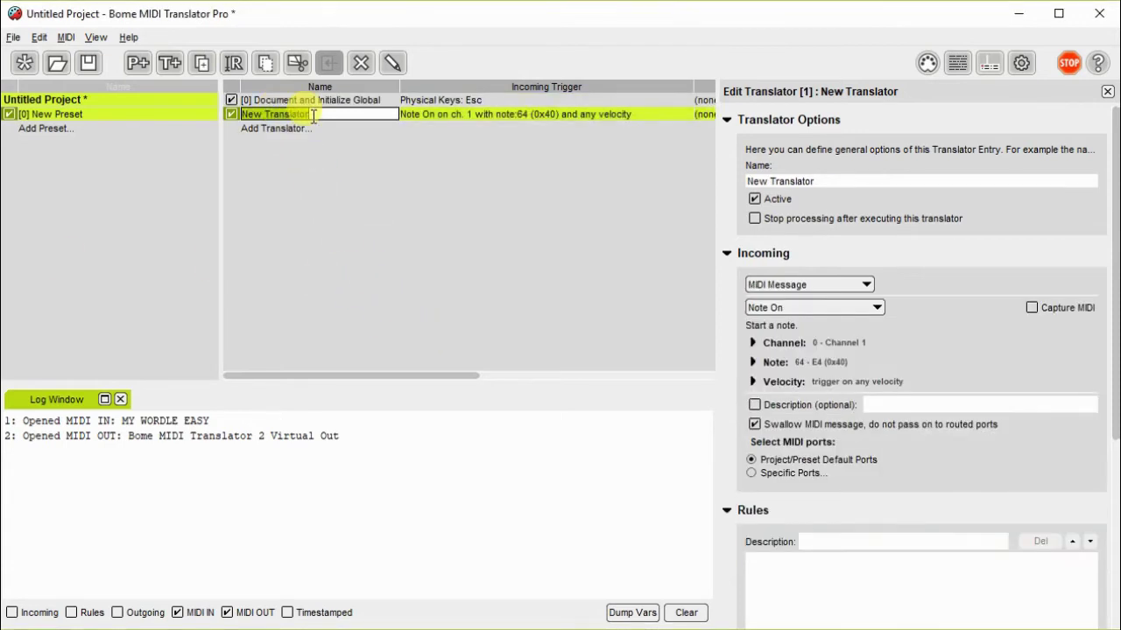
type("Le")
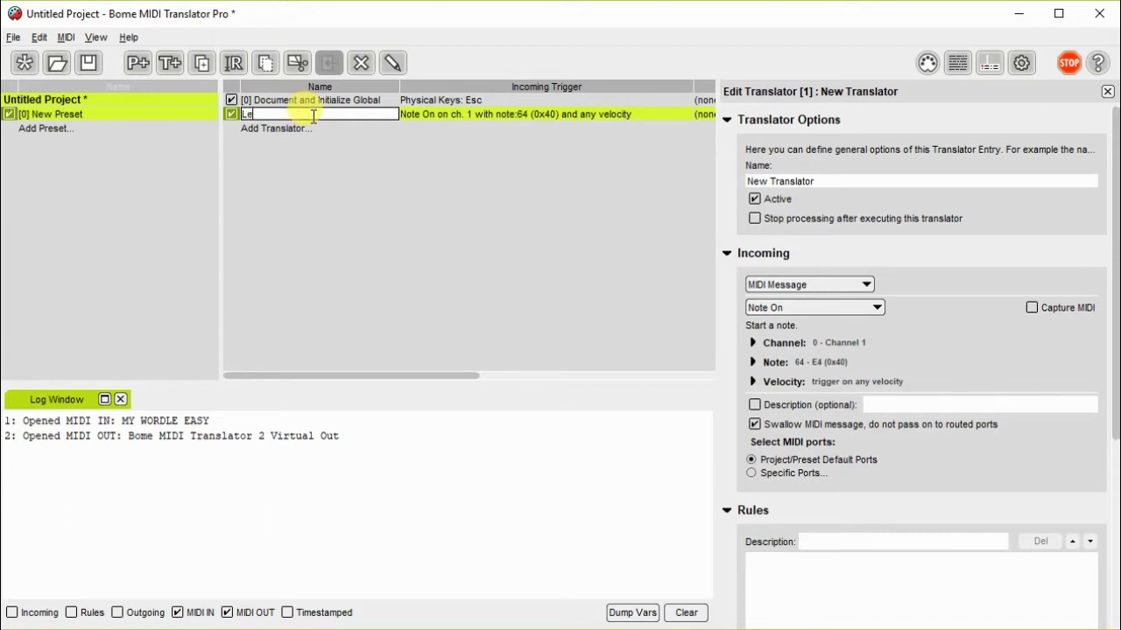
type("ft or Right Movement")
left_click(1032, 308)
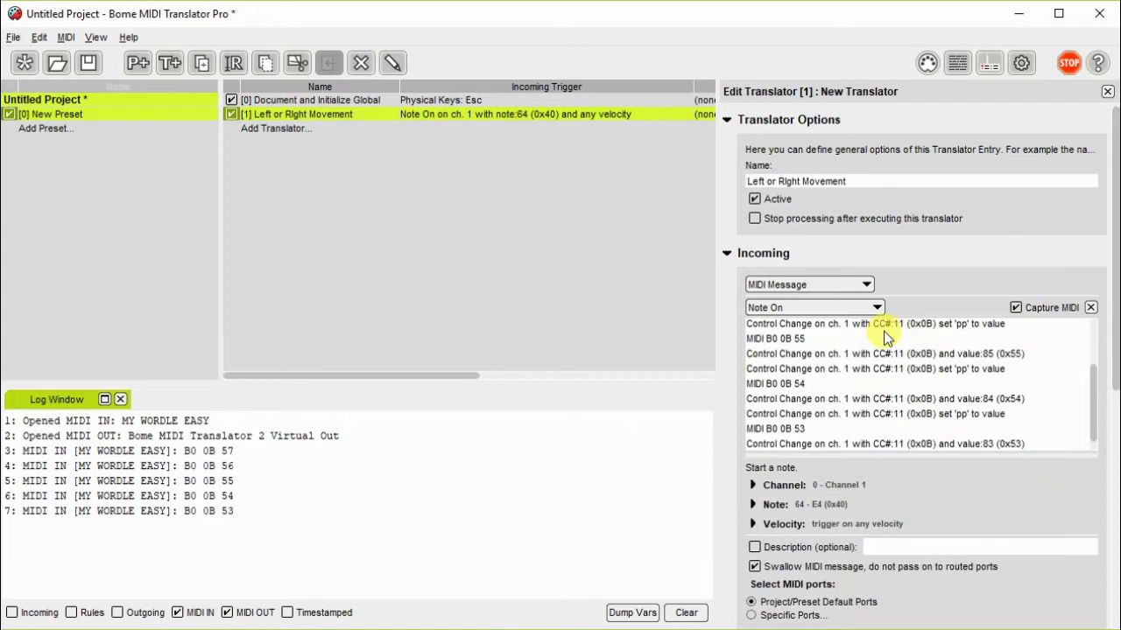
left_click(854, 372)
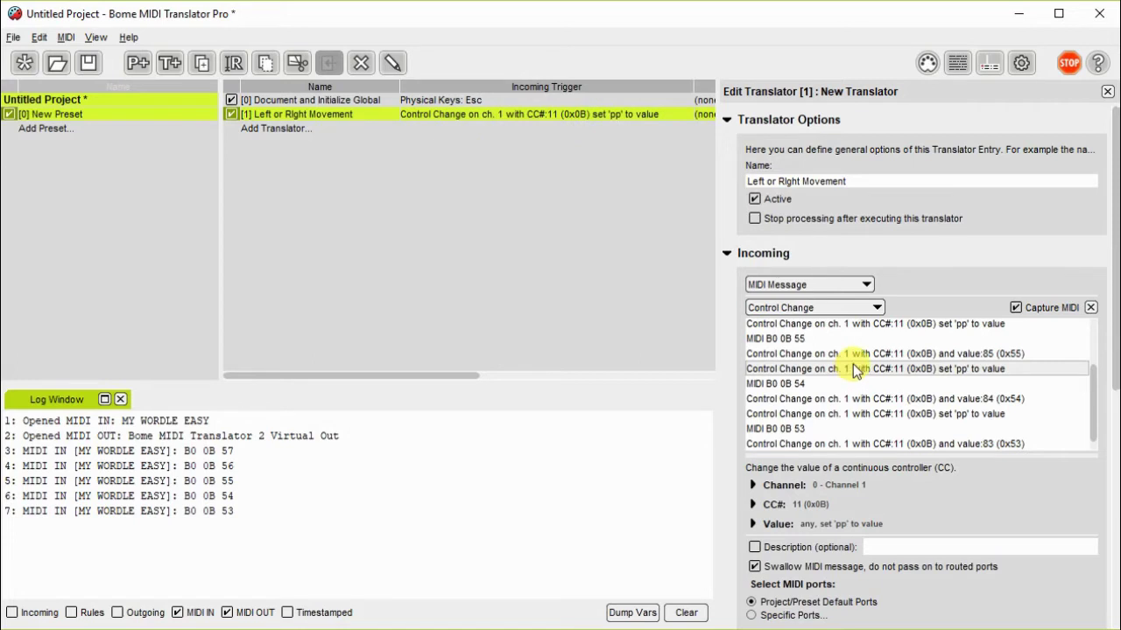
left_click(727, 256)
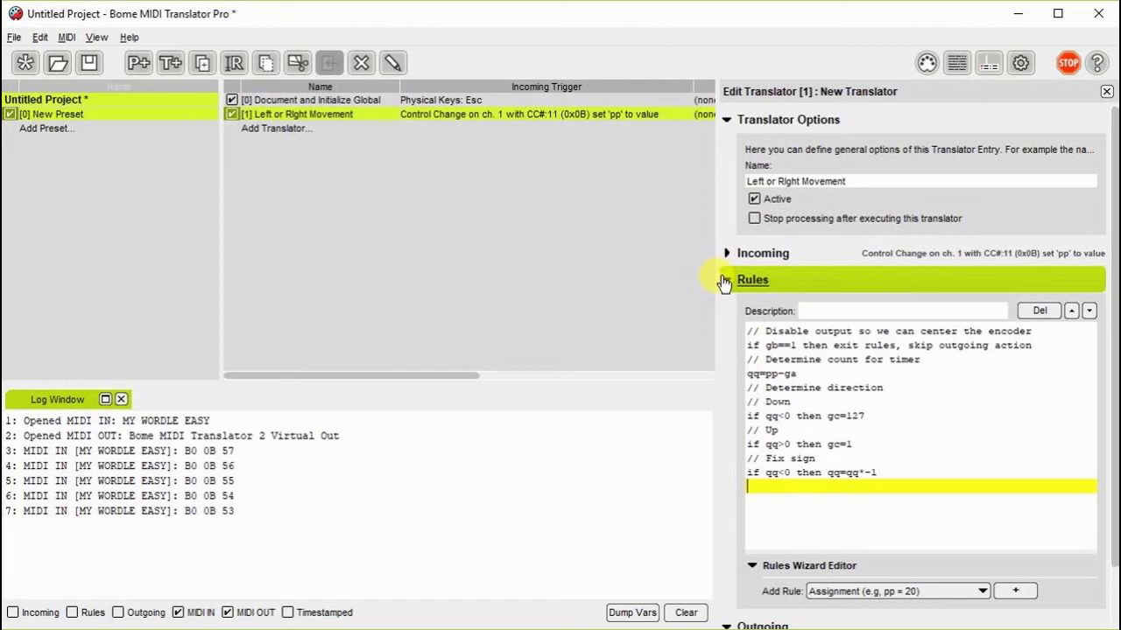
Step: Set the outgoing action to timer 'Fader 1', repeating multiple times with 0 initial delay
left_click(723, 280)
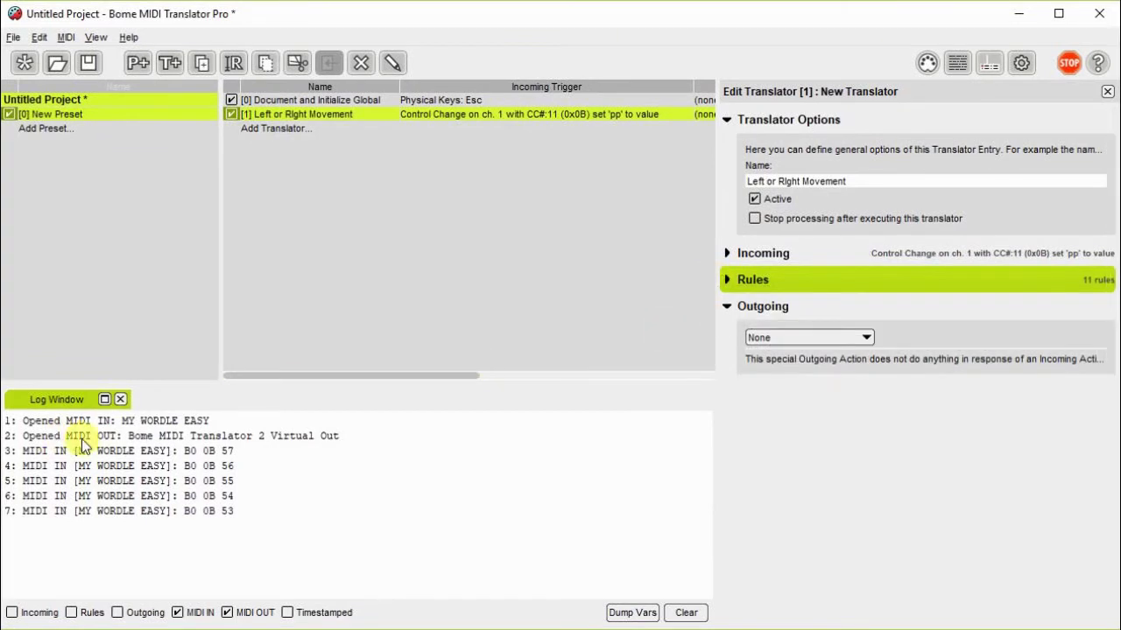
left_click(866, 339)
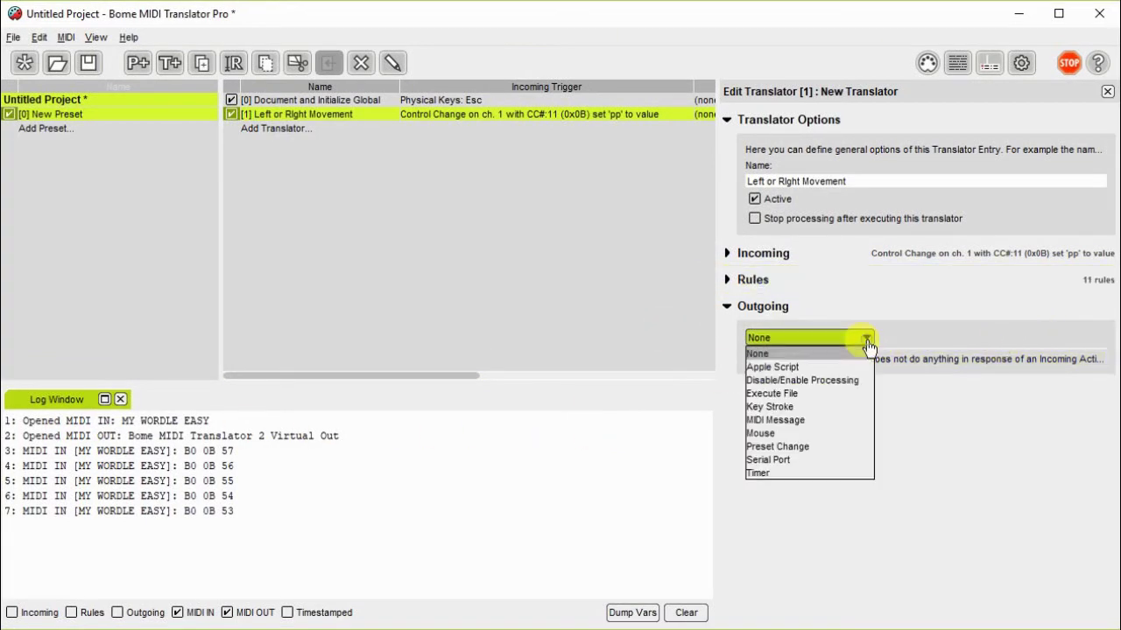
left_click(830, 473)
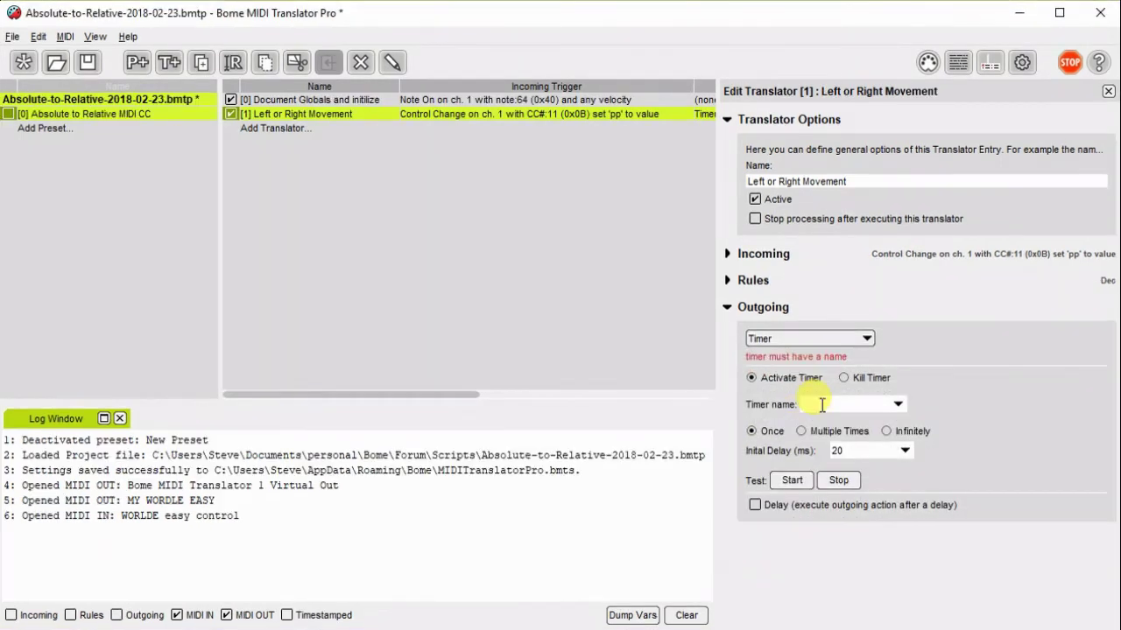
type("F")
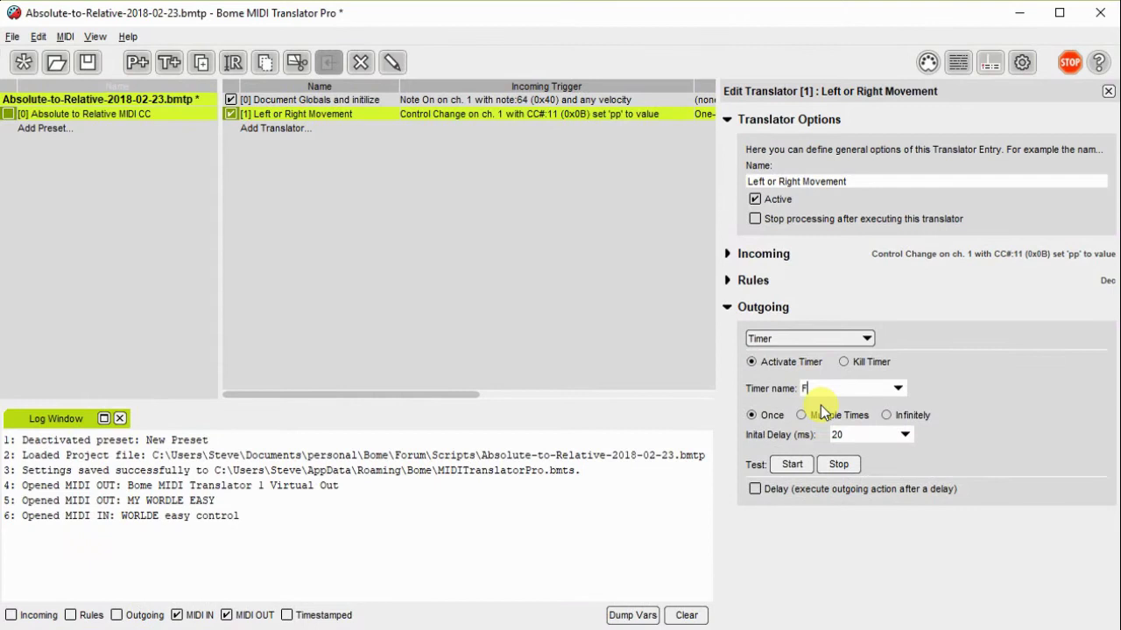
type("ader 1")
left_click(814, 415)
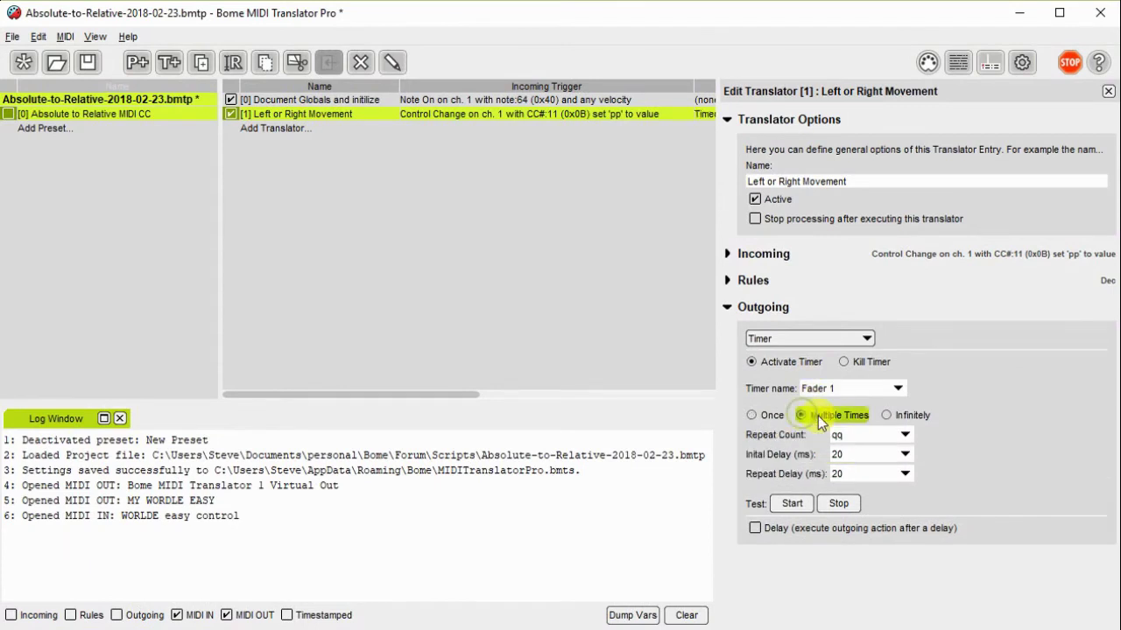
left_click(904, 454)
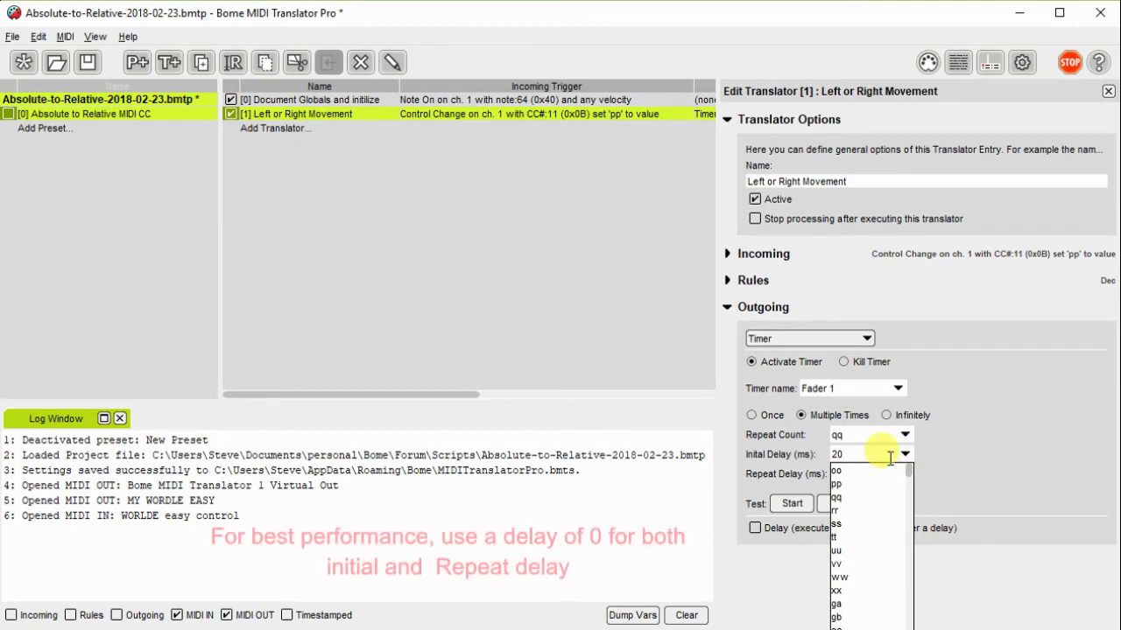
type("0")
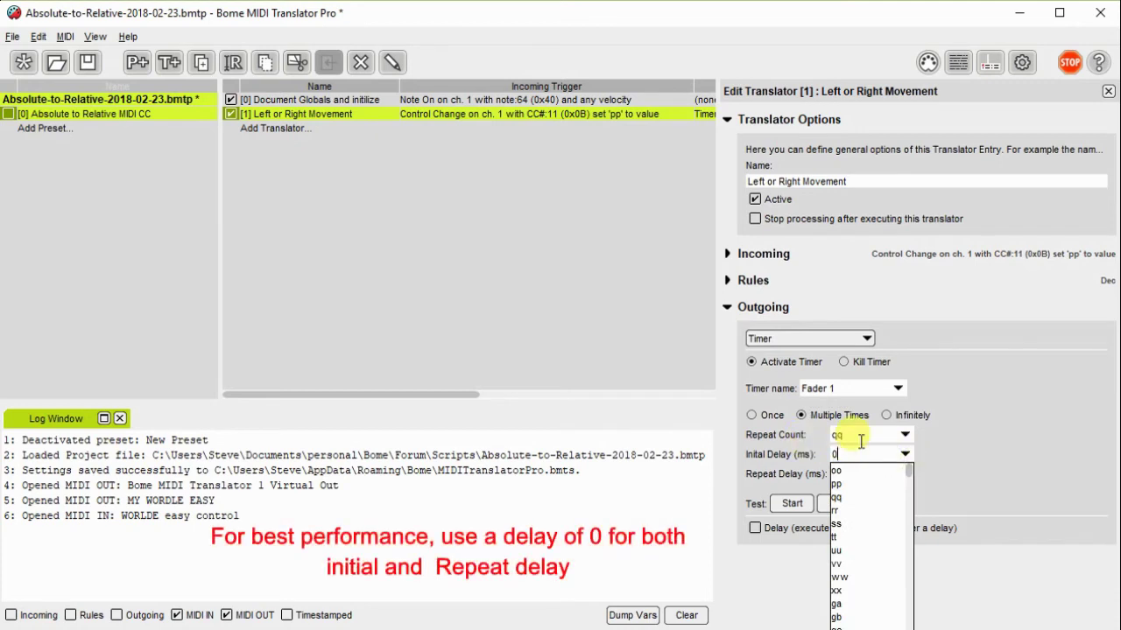
left_click(962, 428)
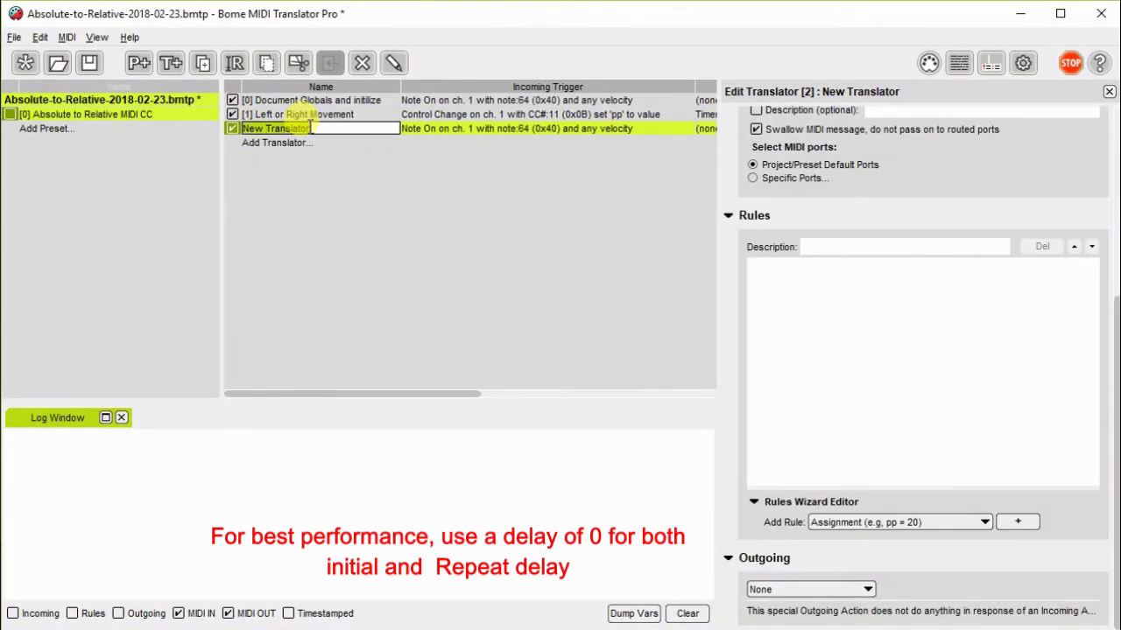
Step: Rename the translator to 'Fader 1' and make its incoming trigger a timer
type("Fader 1")
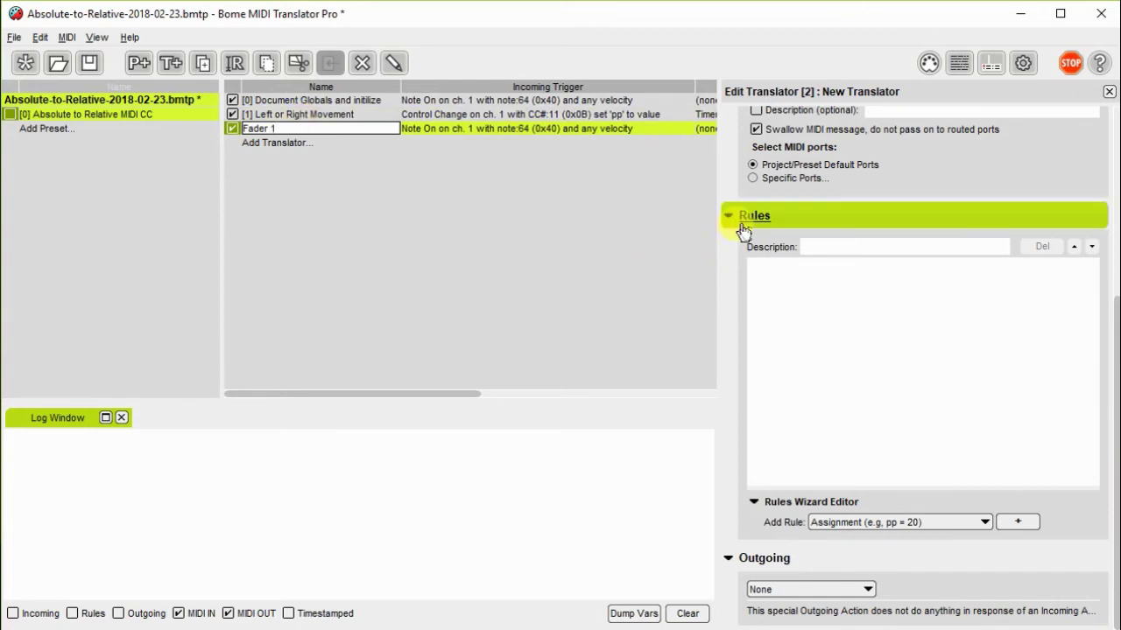
scroll(748, 200, "up", 2)
scroll(867, 189, "up", 2)
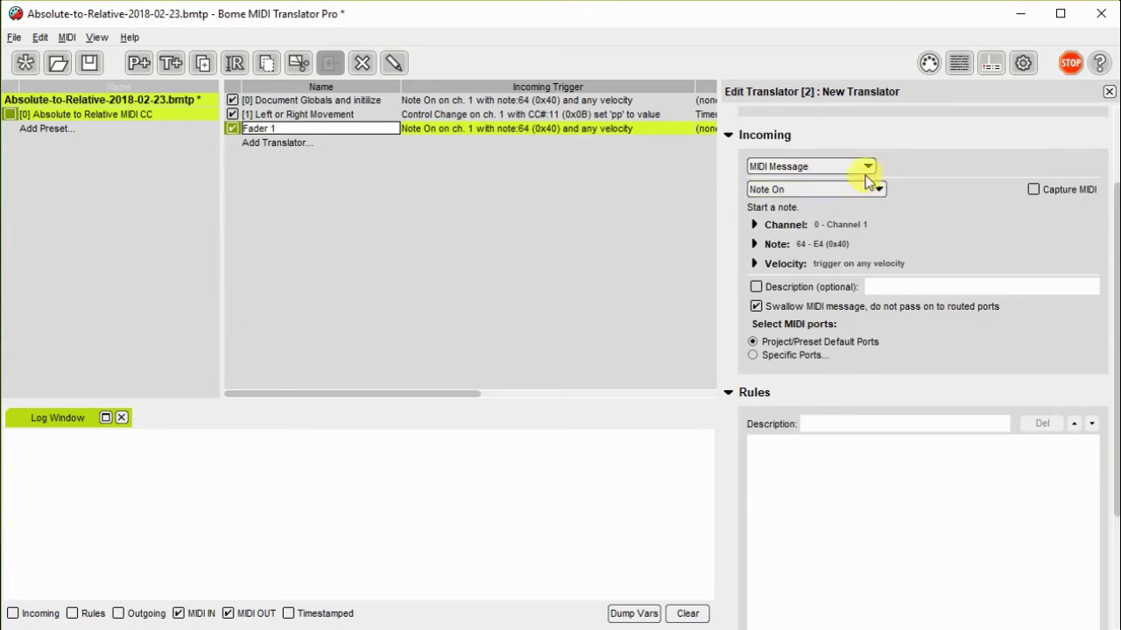
left_click(865, 169)
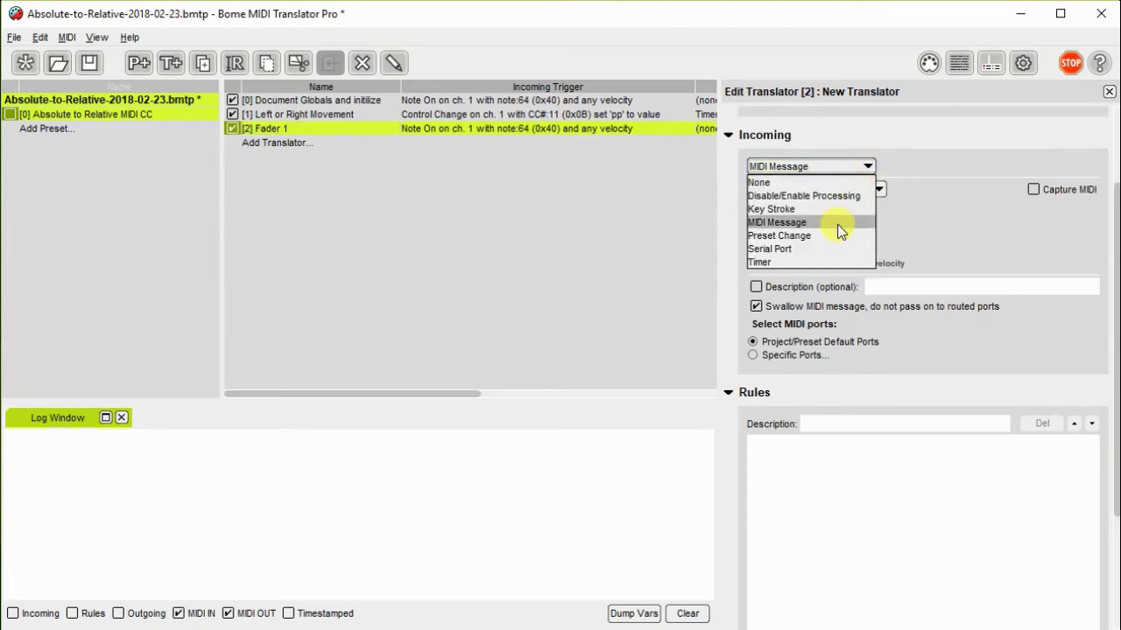
left_click(842, 262)
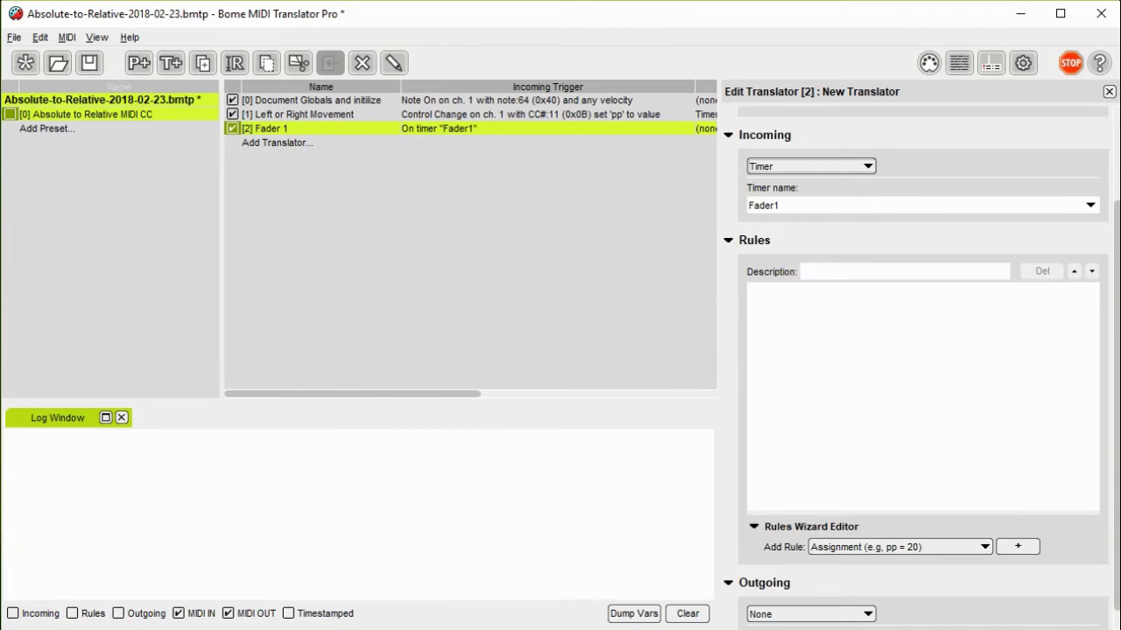
Step: Paste the two ga rules and replace the outgoing CC#11 value 127 with gc
left_click(780, 297)
type("if gc==127 then ga=ga-1 if gc==1 then ga=ga+1")
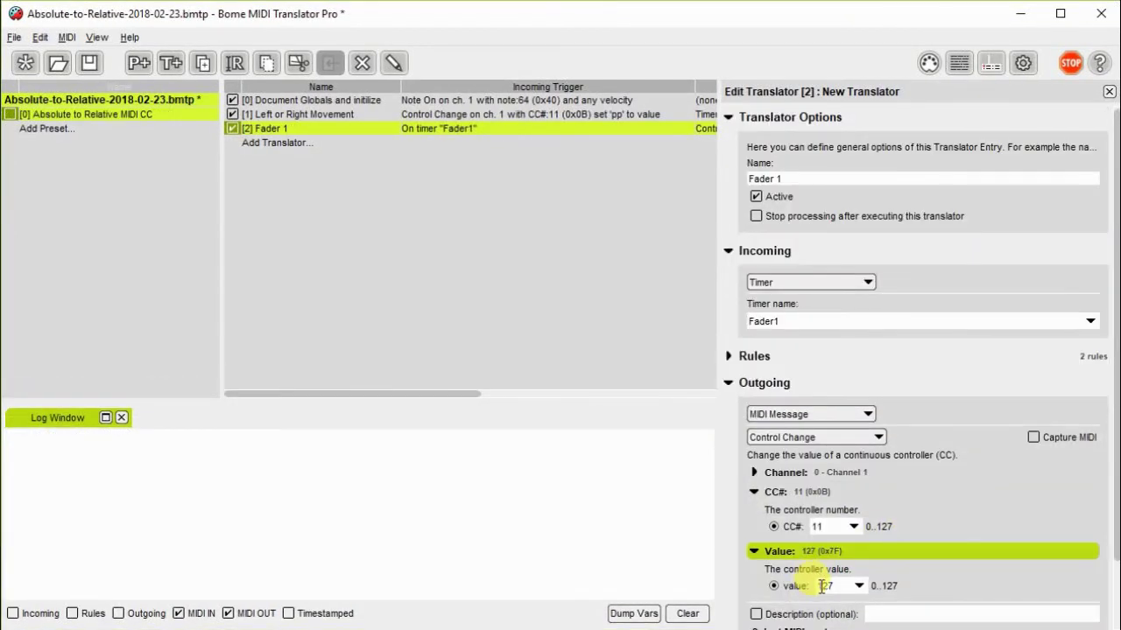
double_click(826, 586)
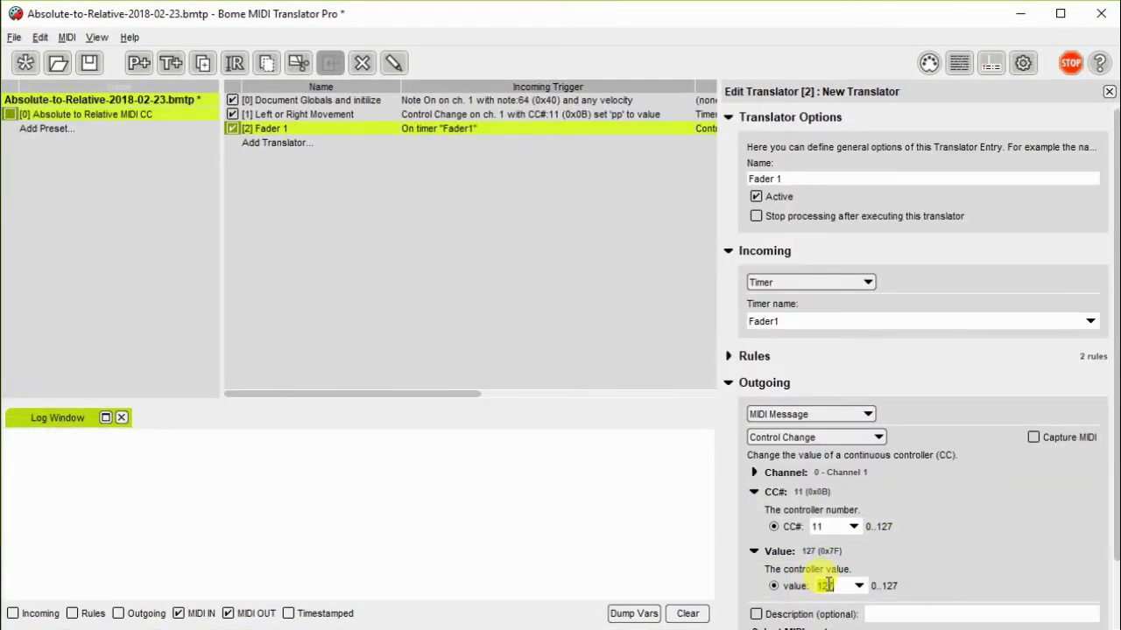
type("gc")
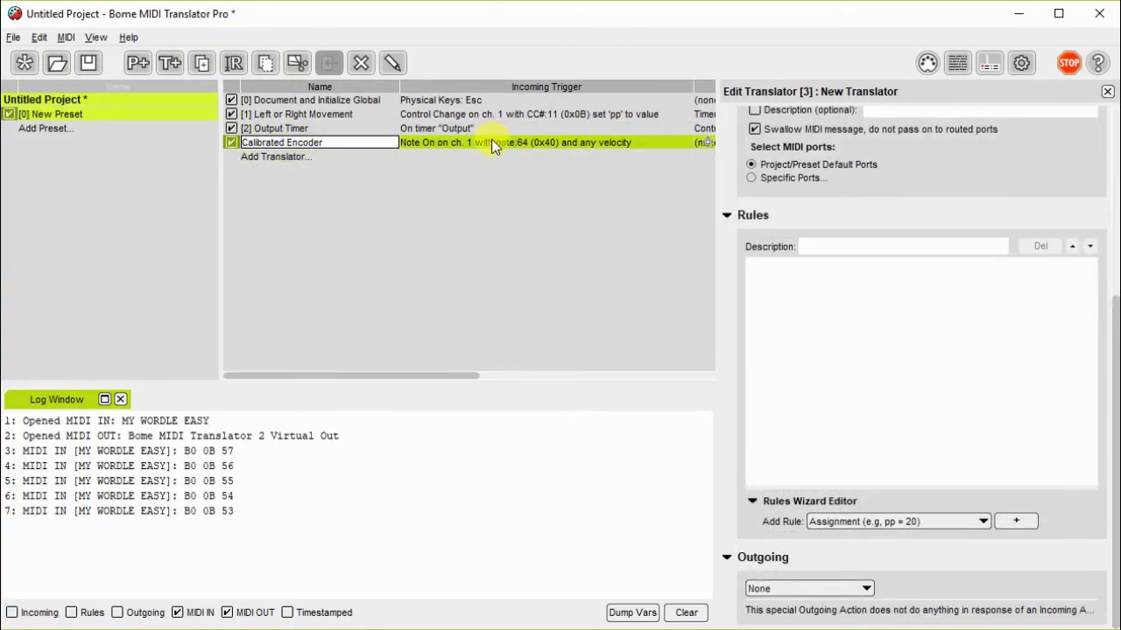
Step: Confirm the 'Calibrated Encoder' name and set its trigger to the captured CC#31 message
key("Return")
scroll(863, 170, "up", 4)
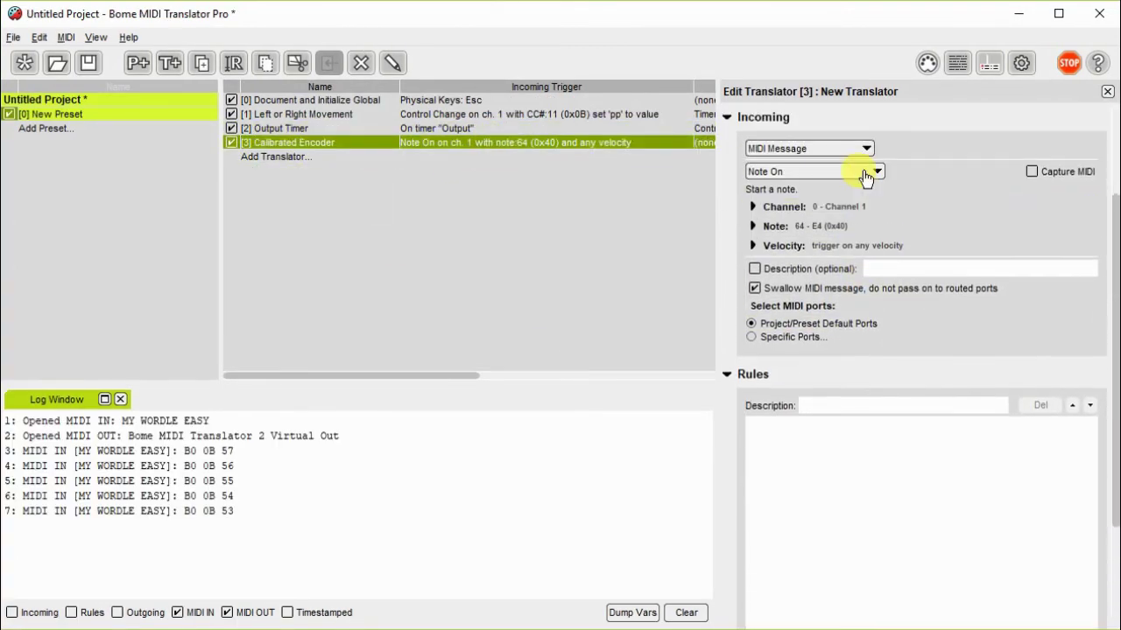
left_click(1035, 170)
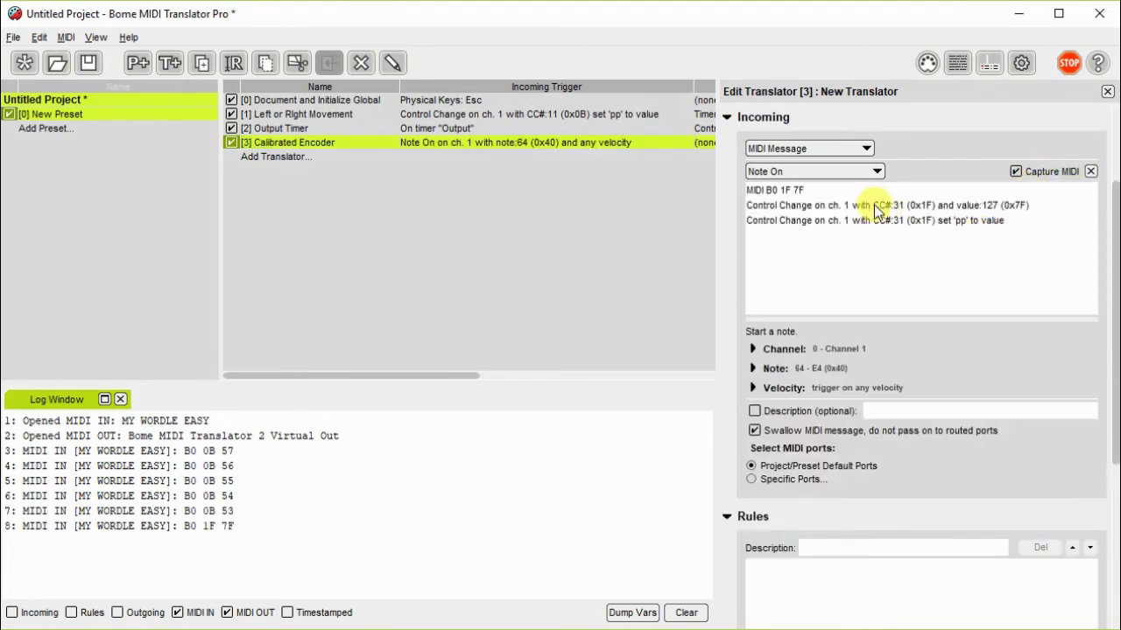
left_click(816, 220)
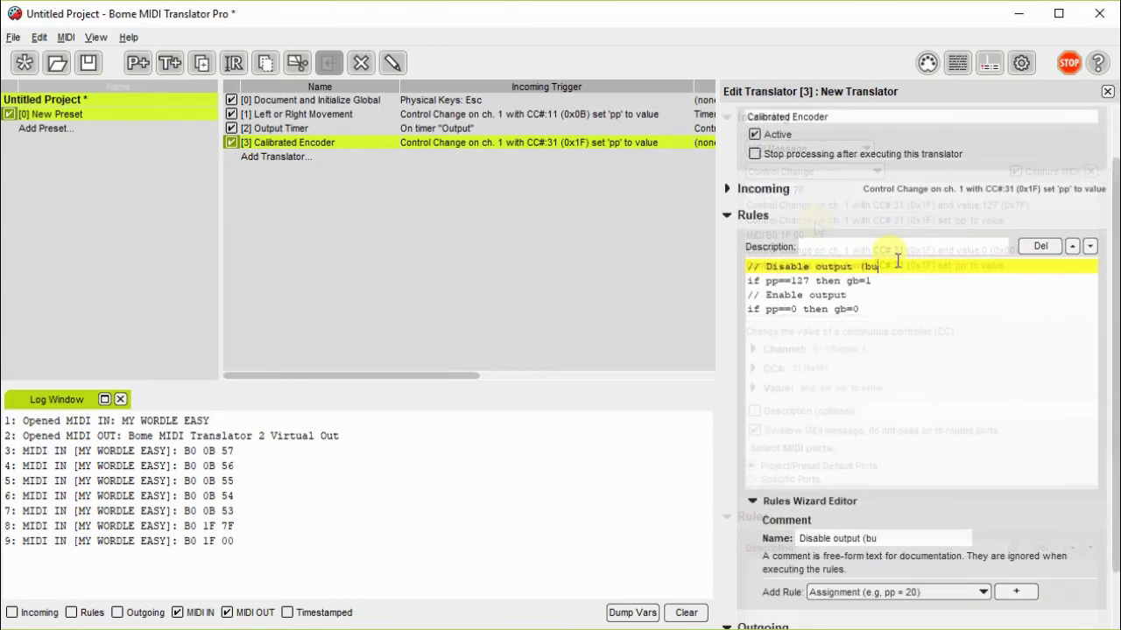
Step: Edit the rule comments to read 'button held down' and '(button released'
type("tton hel")
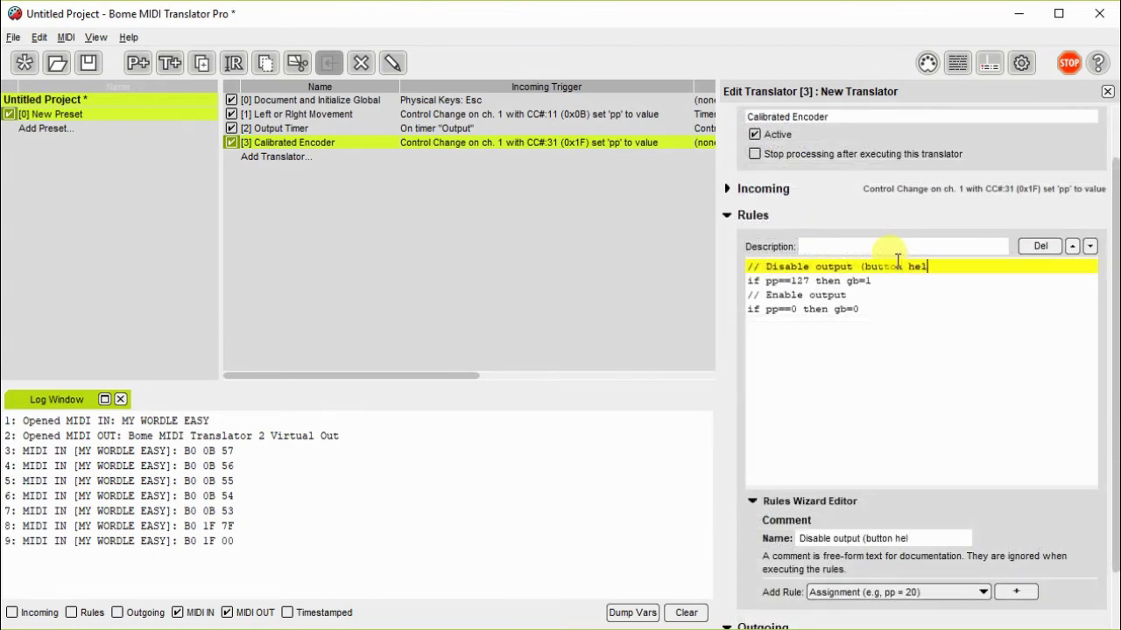
type("d down")
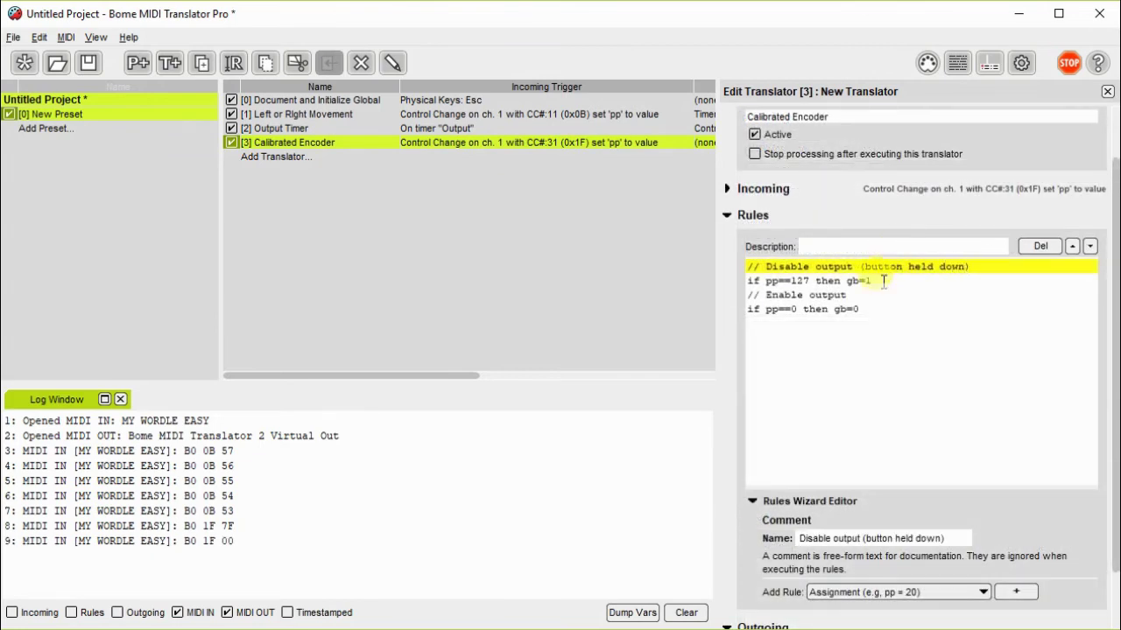
left_click(884, 295)
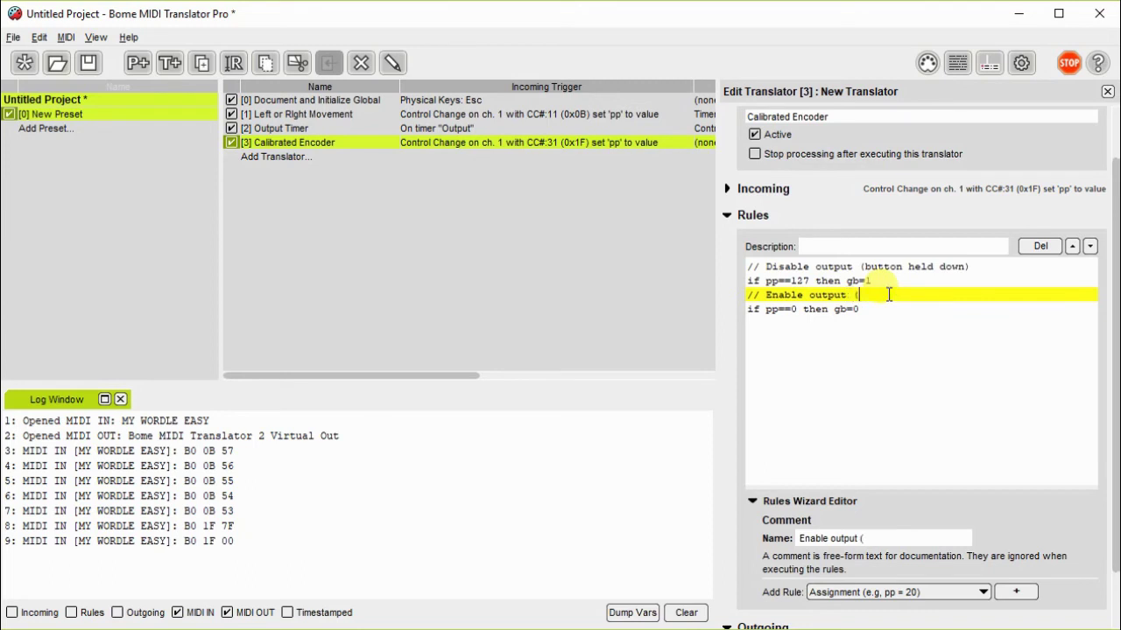
type("(button released")
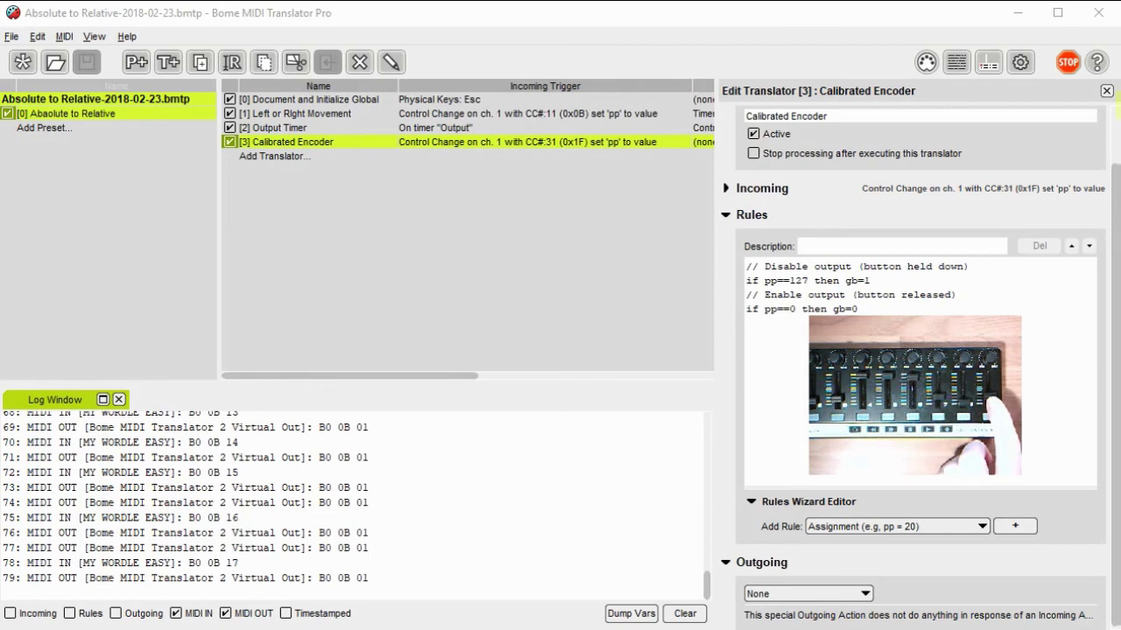
Step: Uncheck the MIDI IN filter below the Log Window to show only outgoing messages
left_click(176, 613)
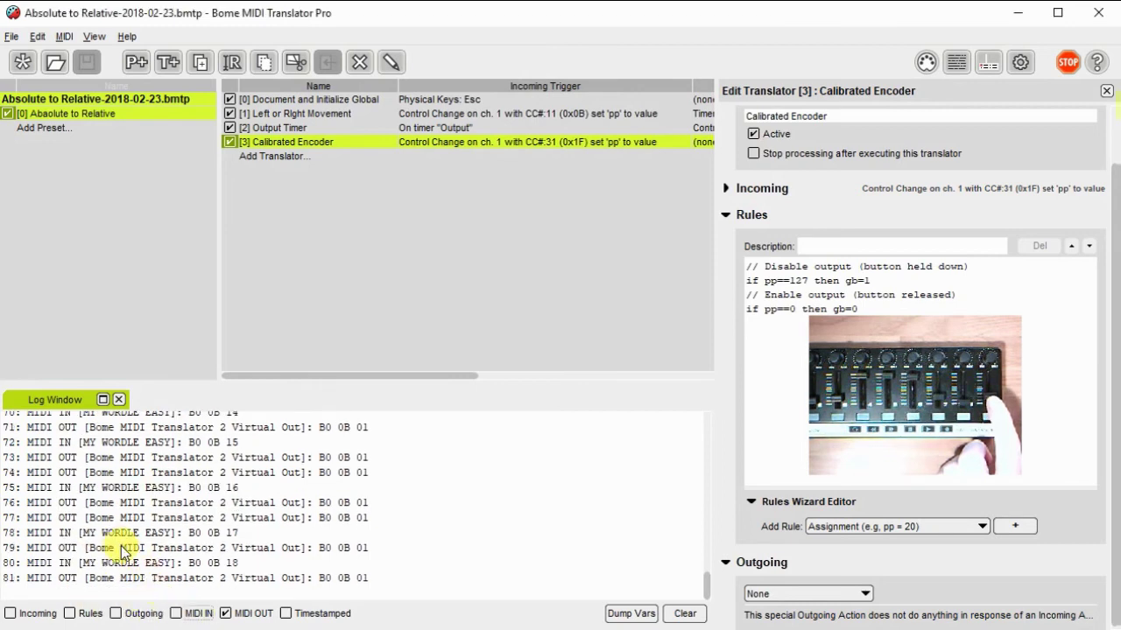